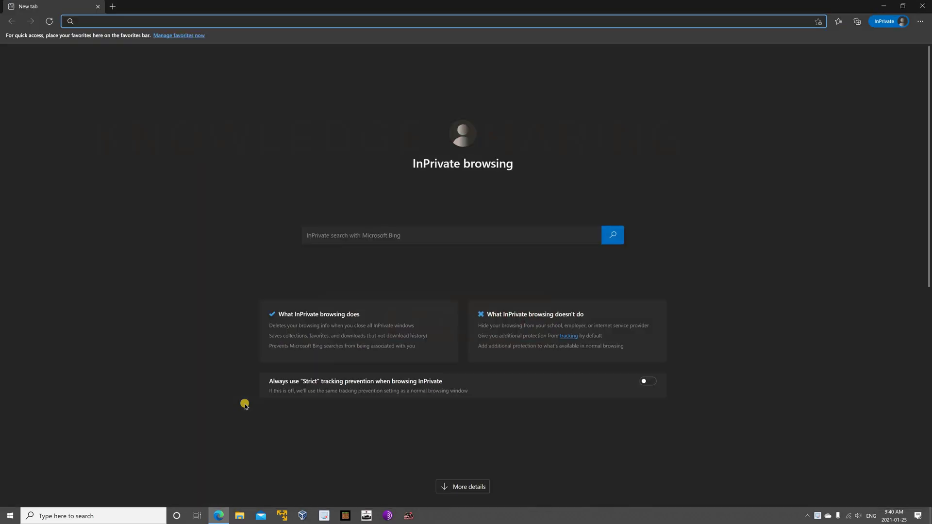
type("signa")
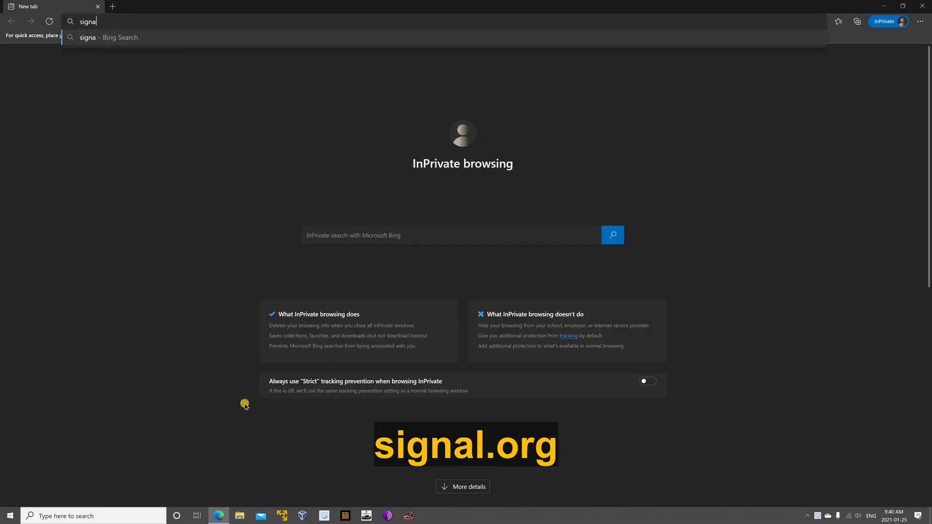
type("l.org")
Download the Windows Signal Desktop installer from signal.org's Get Signal page in Edge.
key("Return")
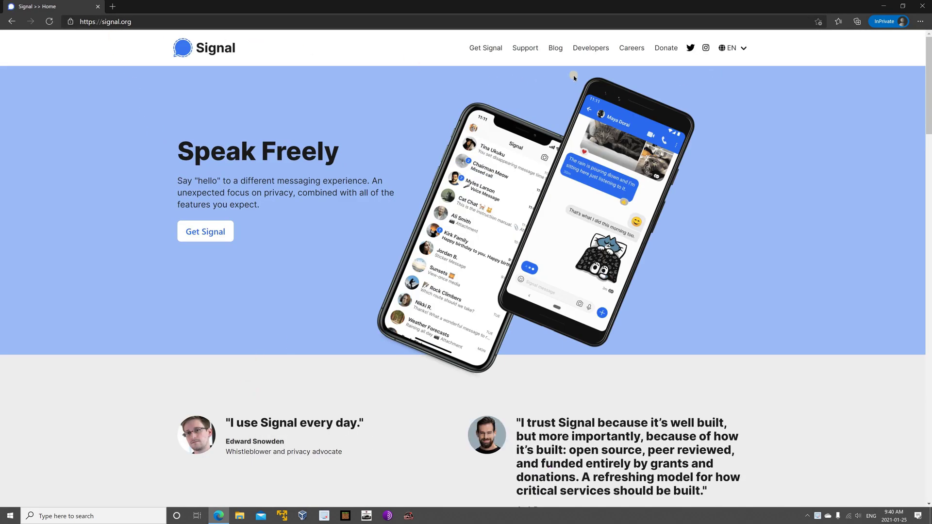
left_click(488, 48)
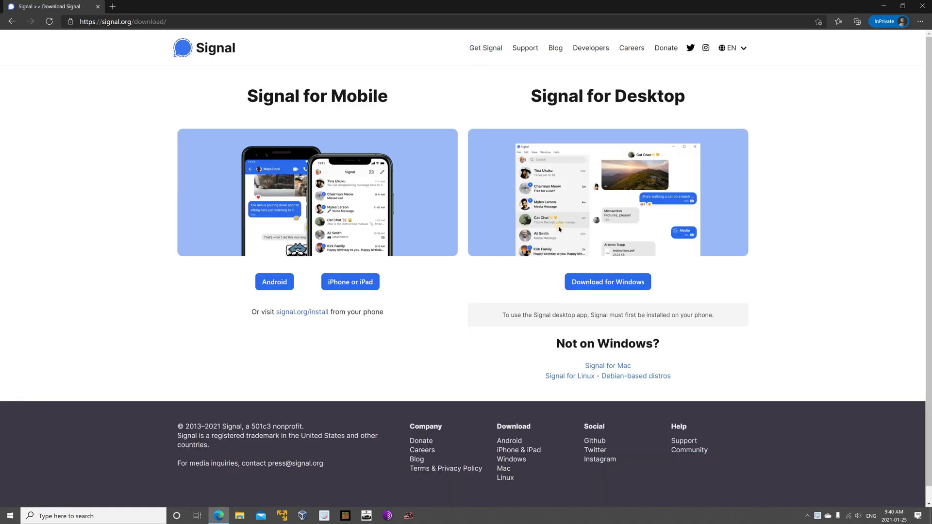
left_click(600, 284)
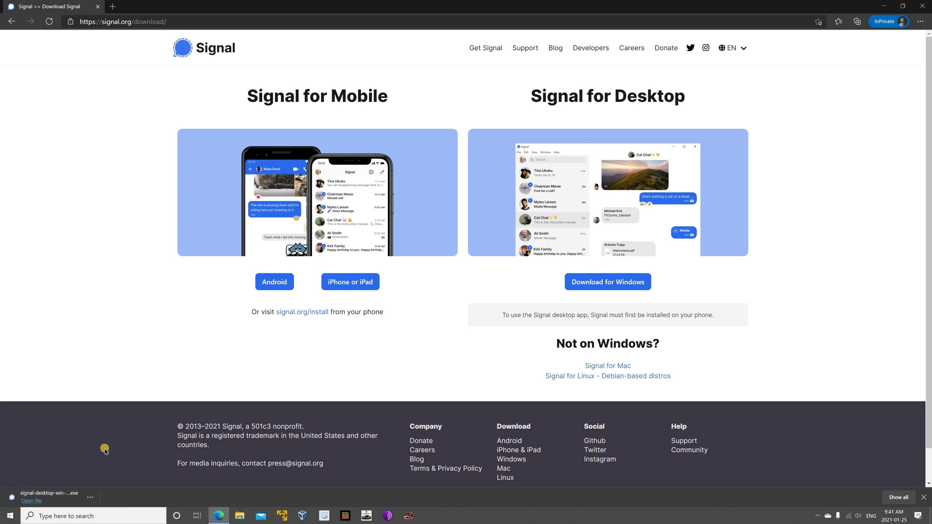
Show the download in its folder and launch signal-desktop-win-1.39.6.exe from Downloads.
left_click(89, 497)
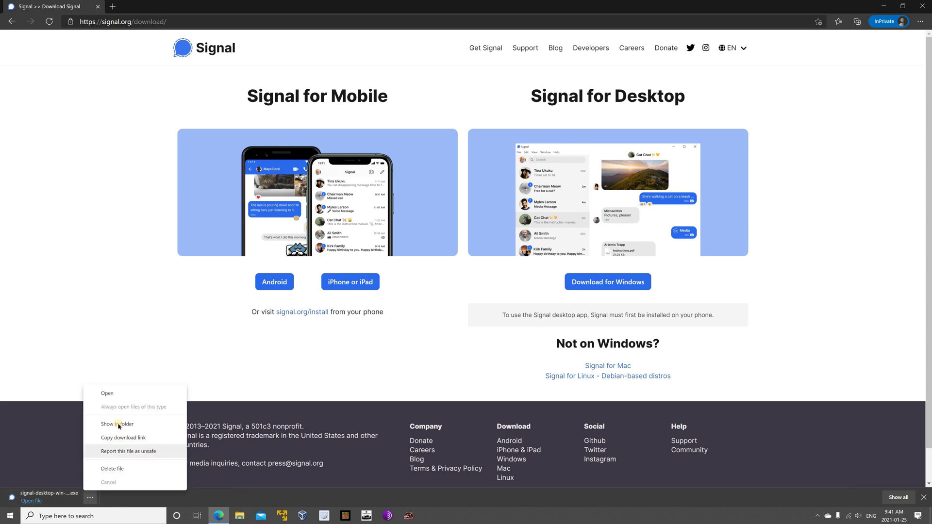
left_click(119, 424)
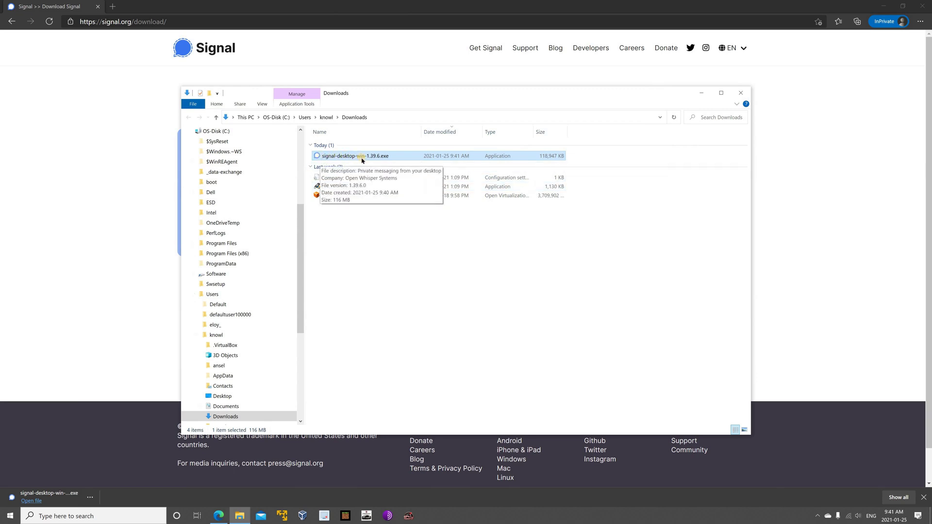
double_click(351, 157)
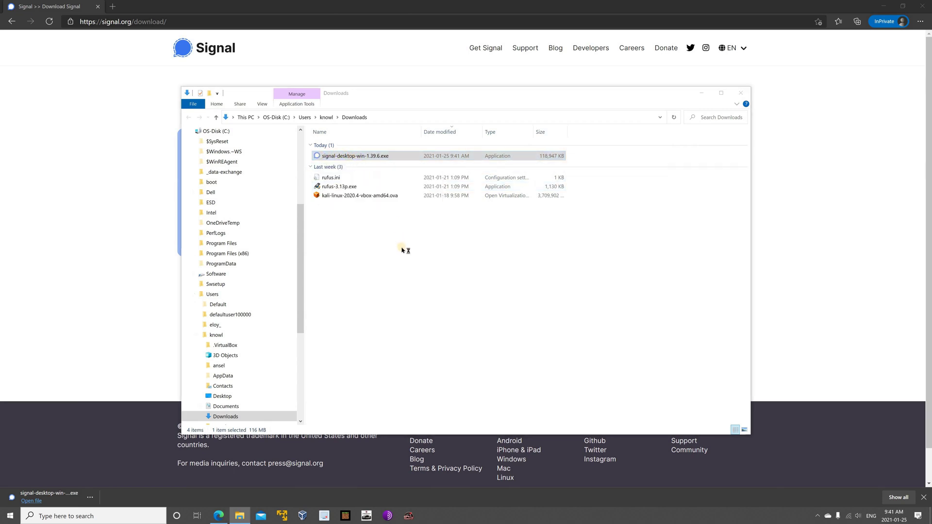
Minimize the Downloads folder and Edge windows while Signal Setup installs.
left_click(700, 93)
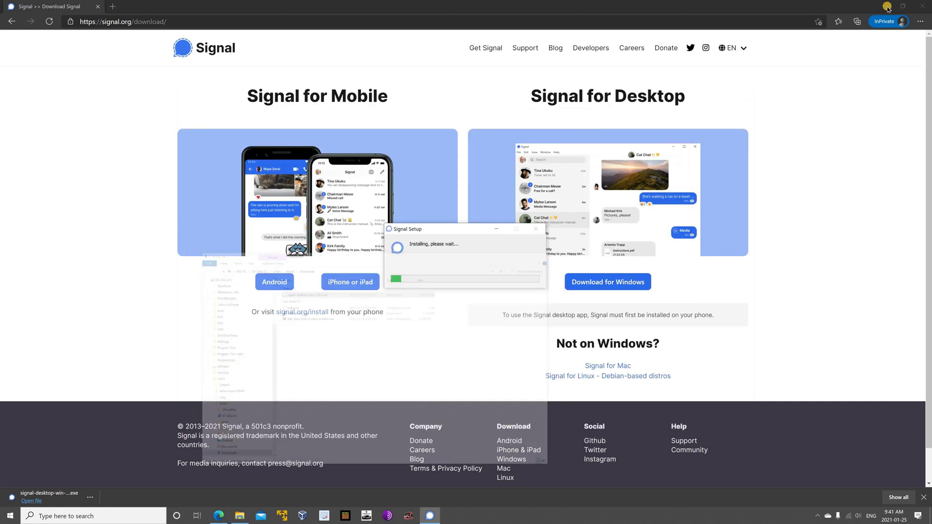
left_click(887, 7)
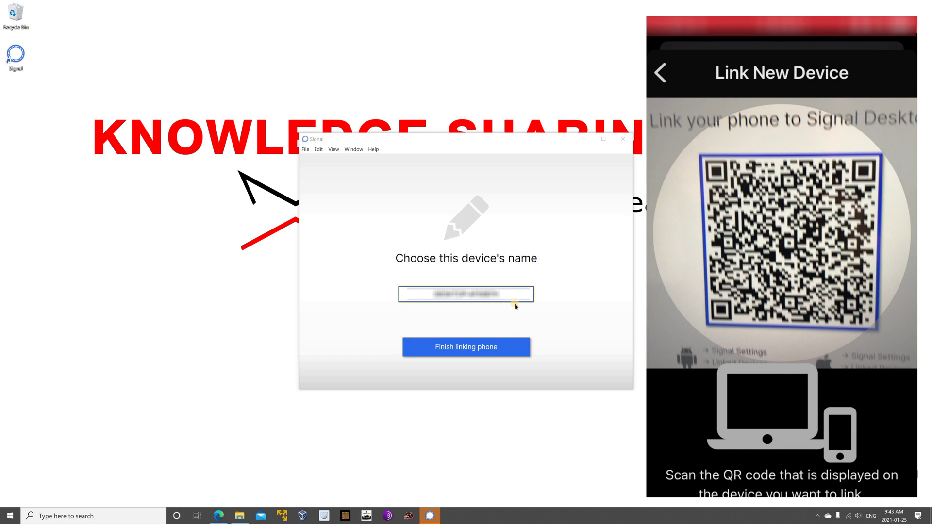
Replace the suggested device name with 'Windows 10 PC' and finish linking the phone.
left_click_drag(511, 294, 401, 306)
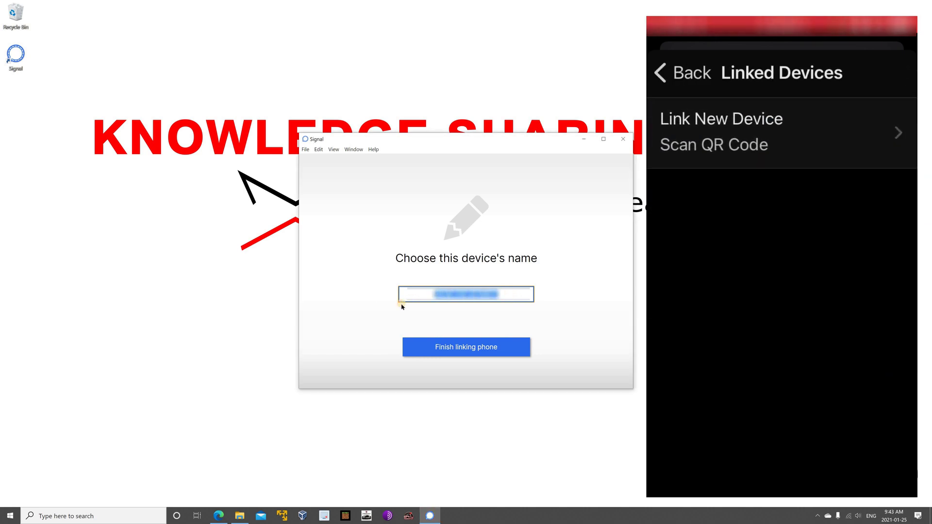
type("Win")
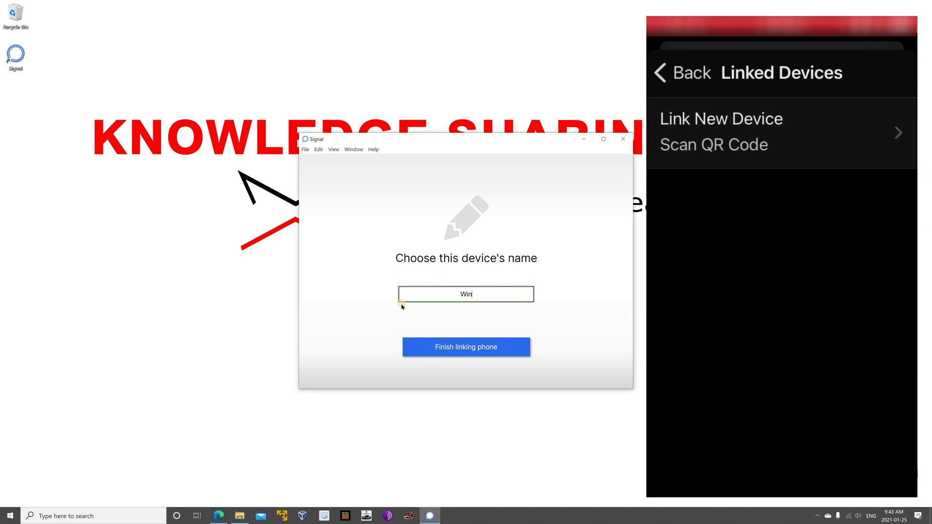
type("dows 10 PC")
left_click(442, 347)
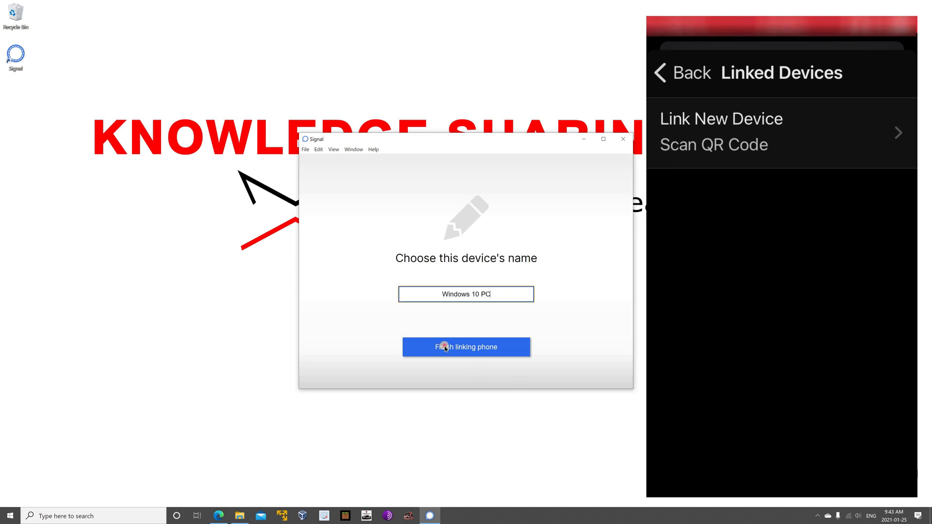